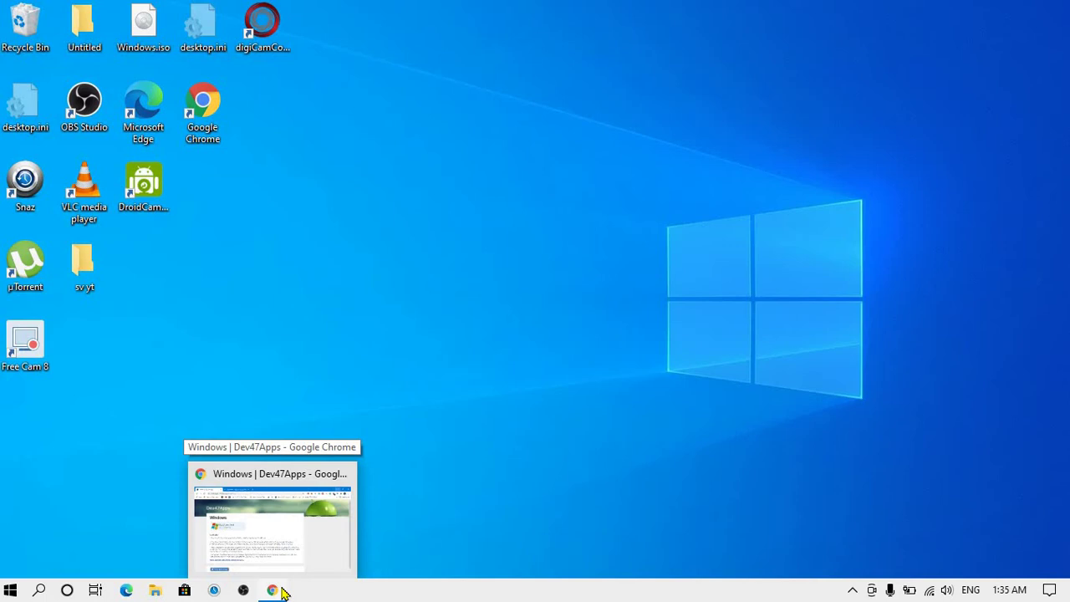
Step: Restore Chrome and switch to the DroidCam Google Play listing tab by Dev47Apps
click(282, 592)
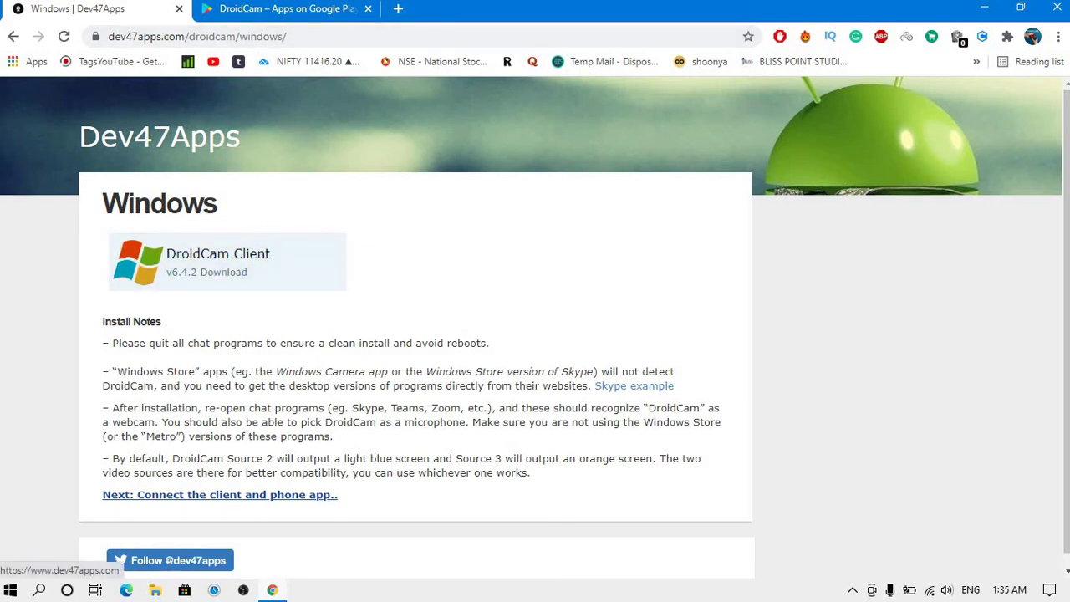
click(280, 10)
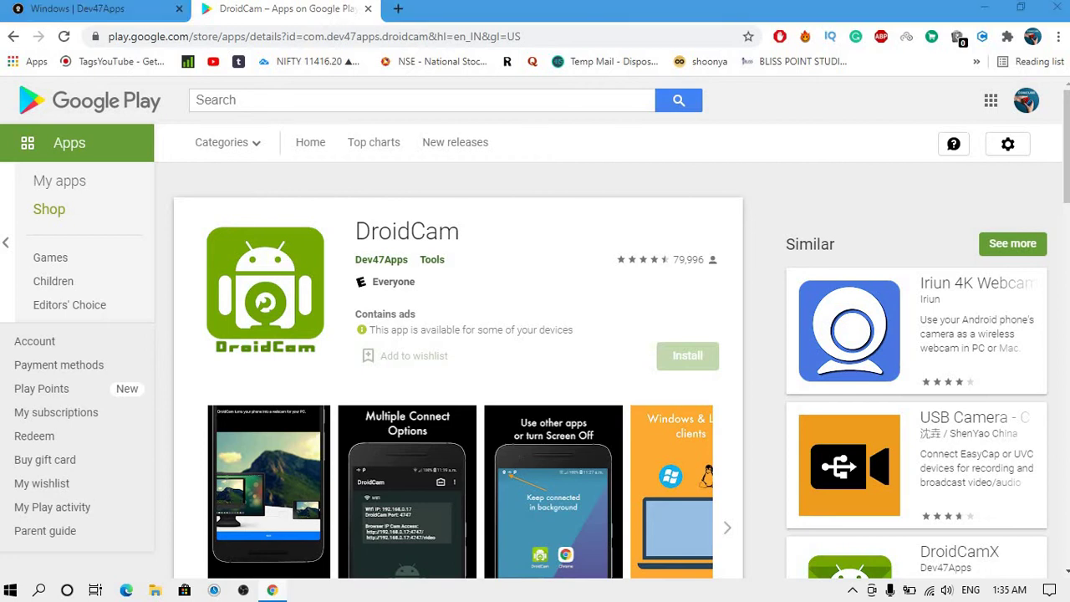
Step: Minimize Chrome, launch DroidCamApp from the desktop shortcut and choose WiFi connection
click(985, 8)
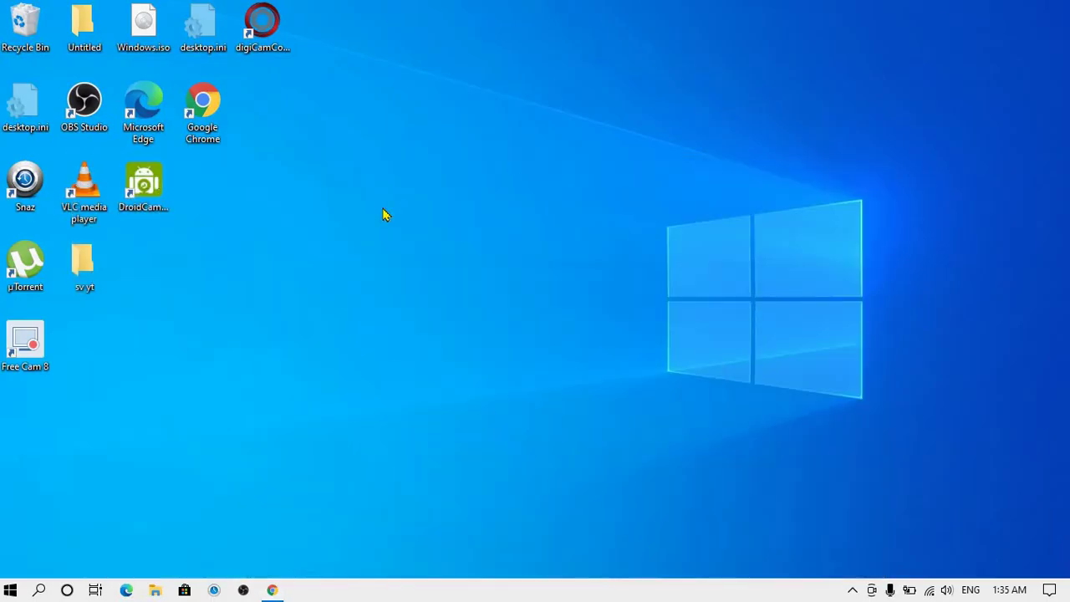
click(143, 193)
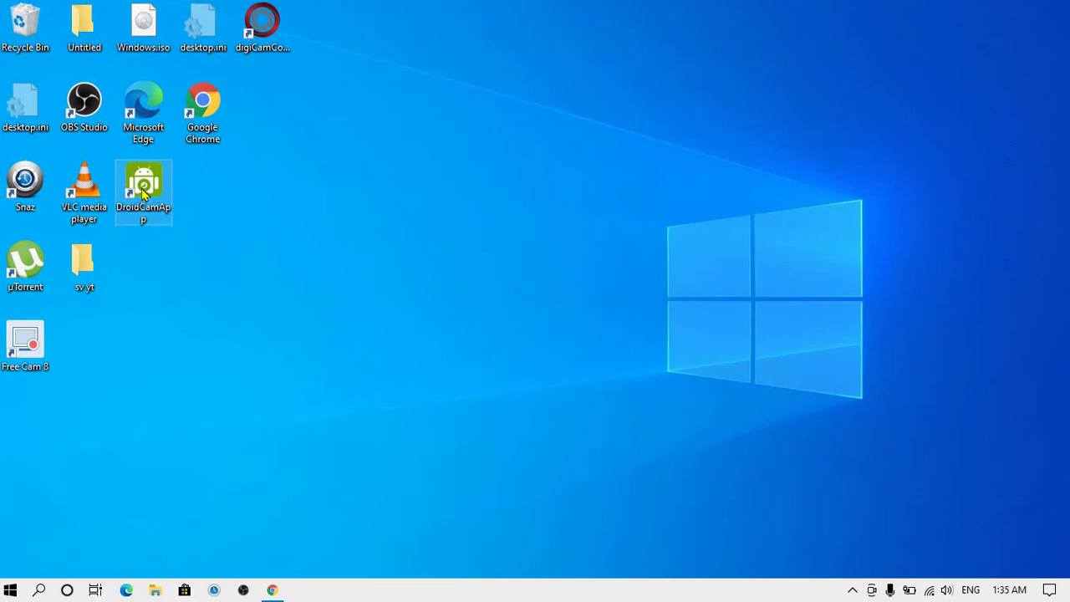
double_click(143, 193)
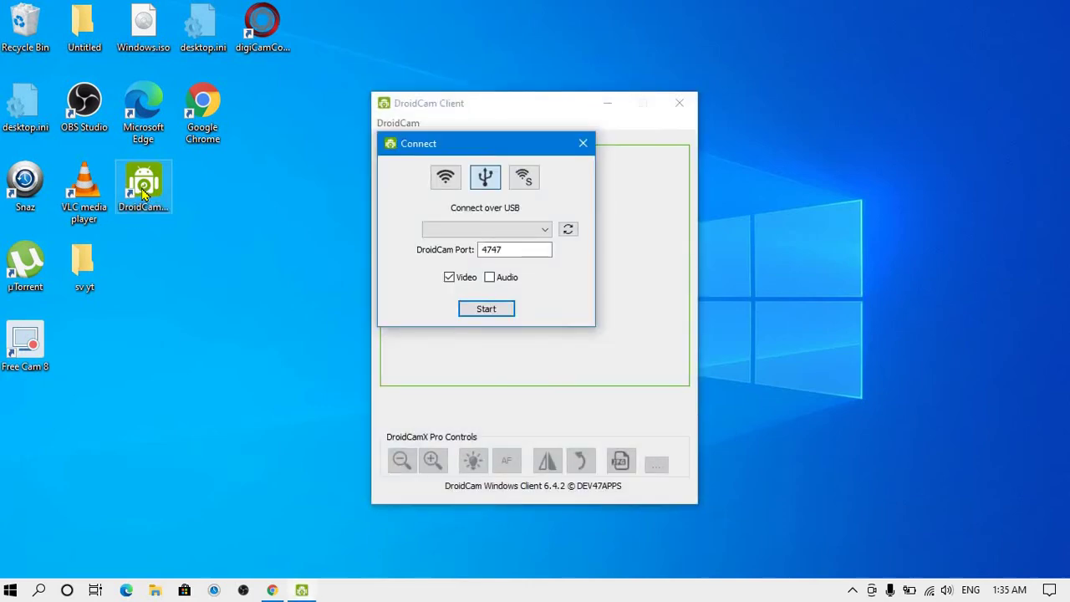
click(456, 180)
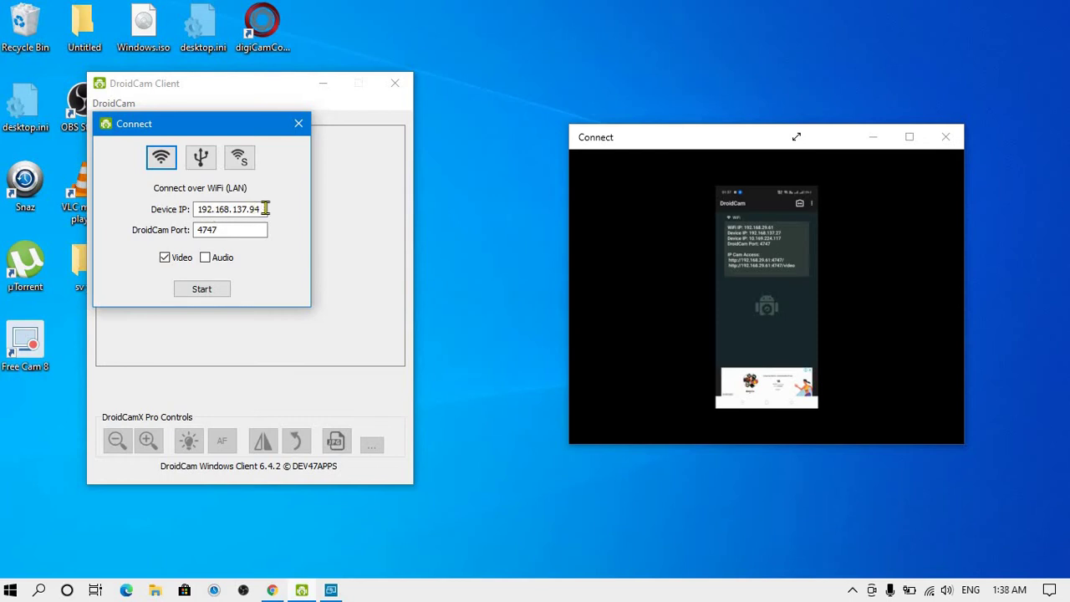
Step: Change the device IP to 192.168.137.27, with video enabled and audio off
click(265, 209)
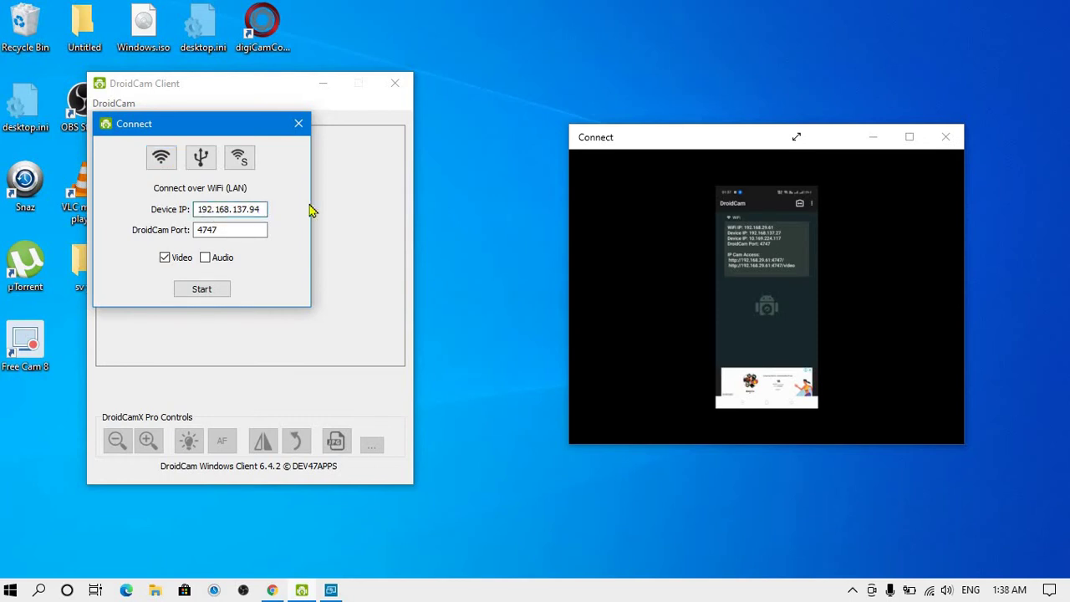
key(BackSpace)
key(BackSpace)
text(27)
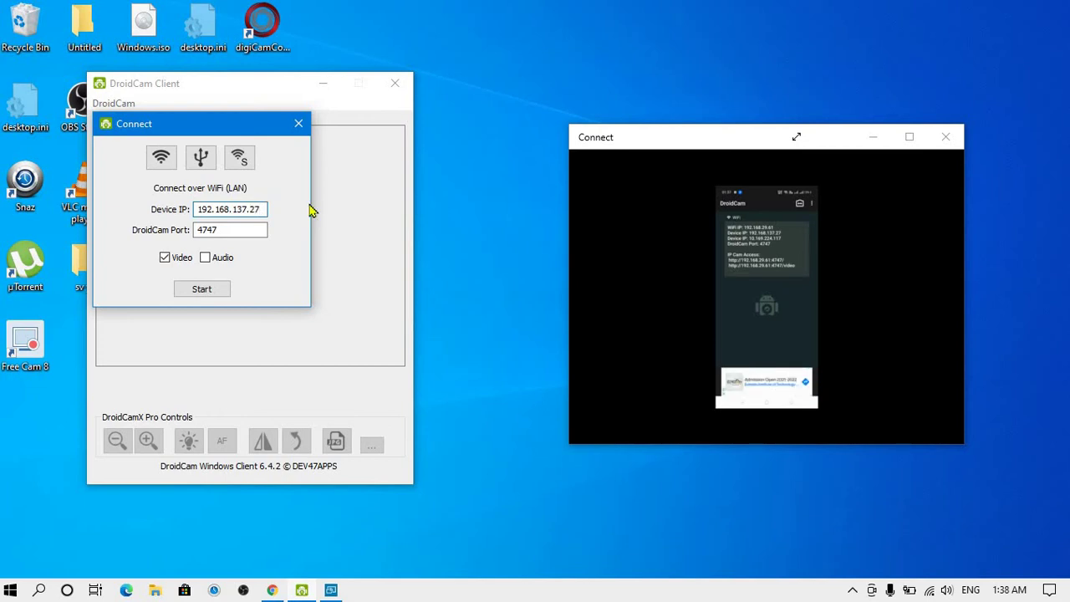
click(201, 289)
Step: Start streaming from 192.168.137.27 port 4747 to show the phone camera preview
click(201, 290)
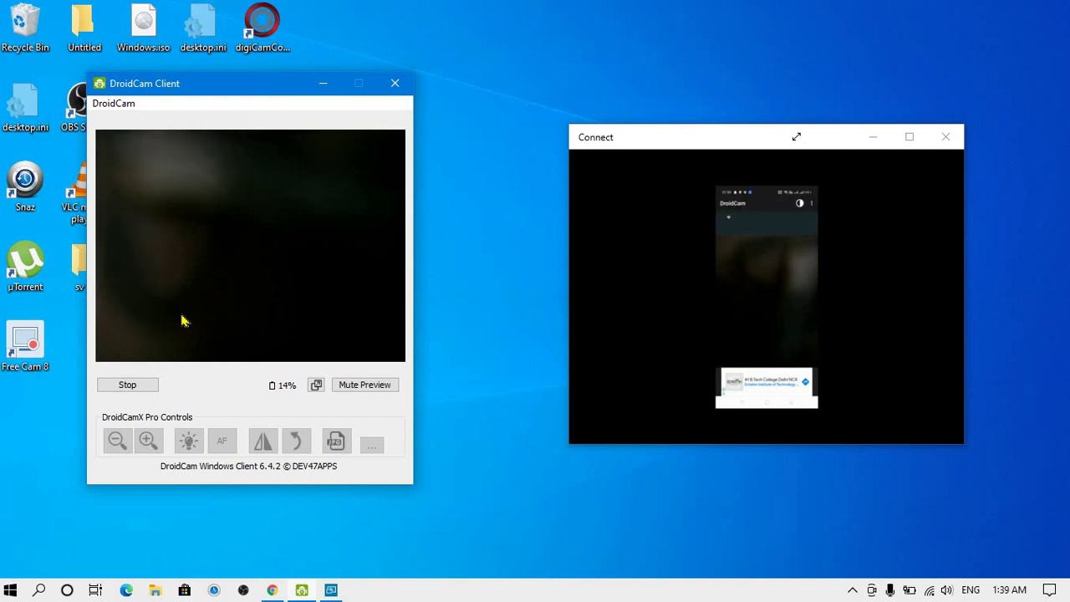
Step: Stop the stream, check the USB and WiFi Server modes, then reselect WiFi (LAN)
click(137, 384)
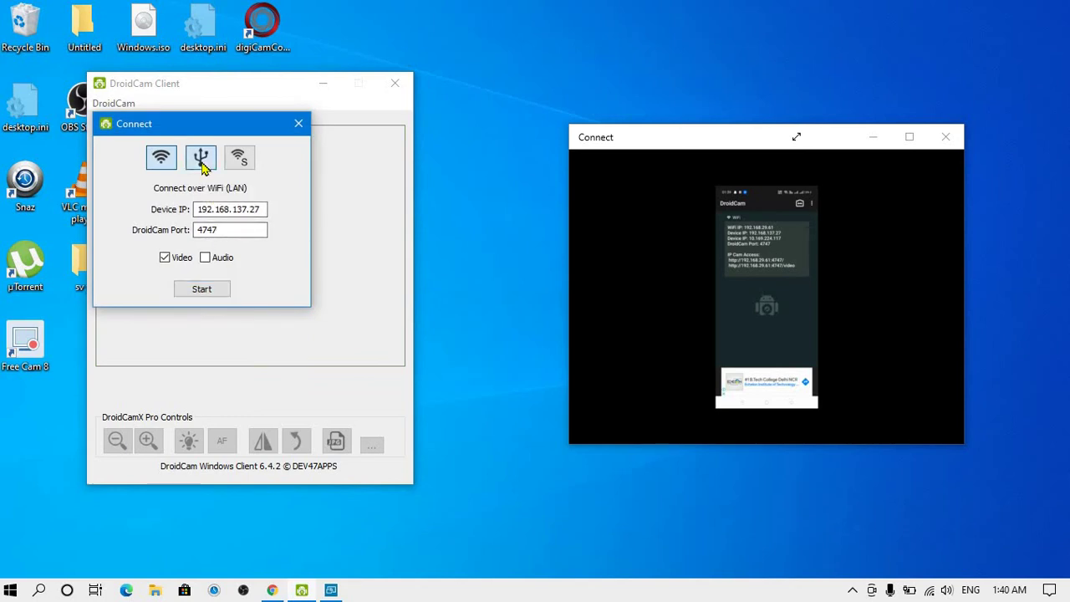
click(201, 163)
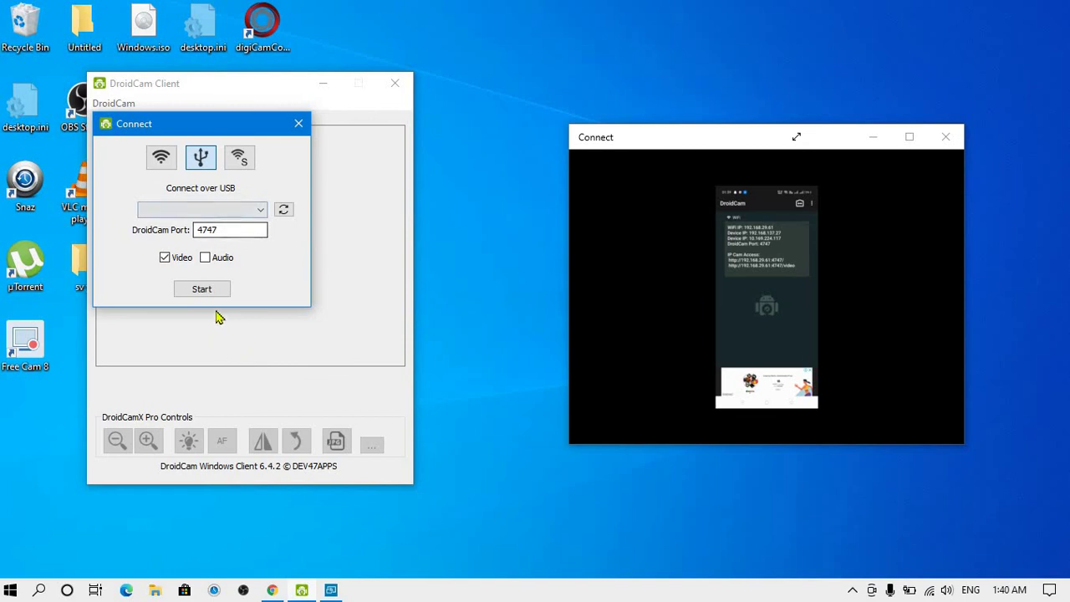
click(240, 162)
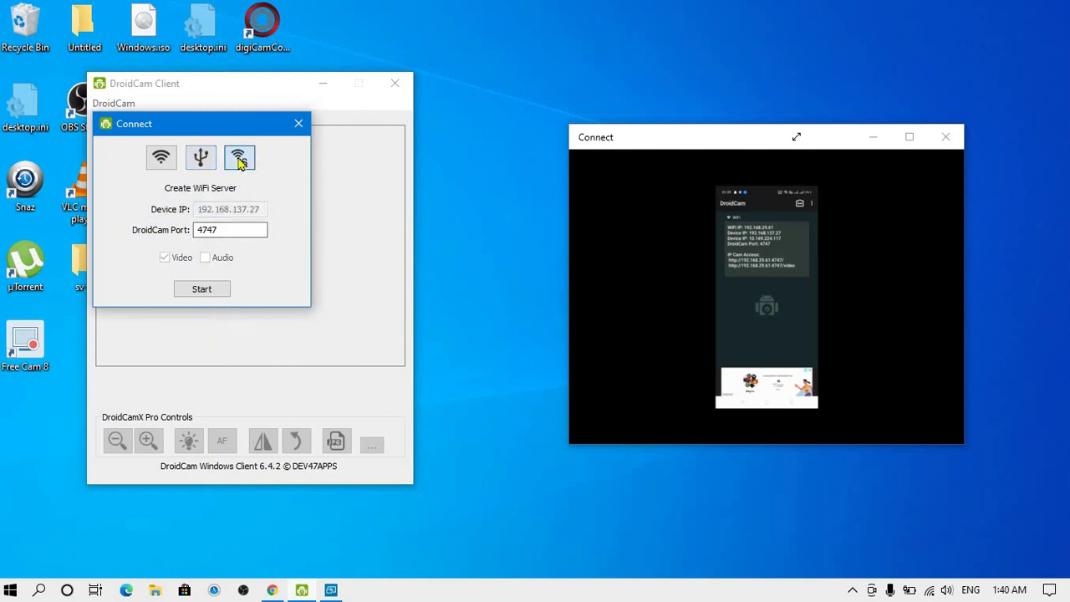
click(167, 164)
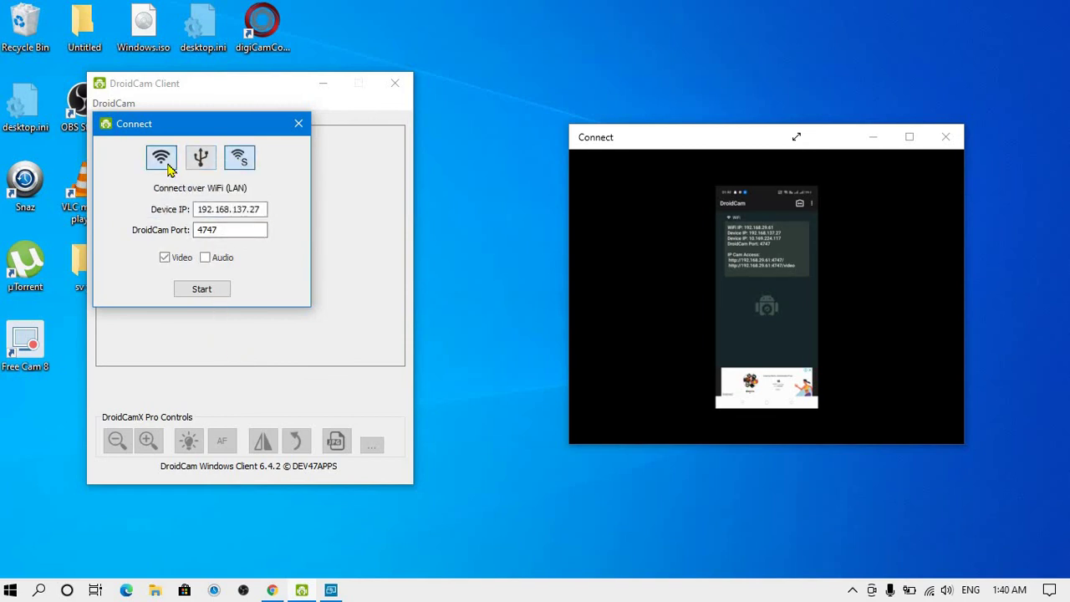